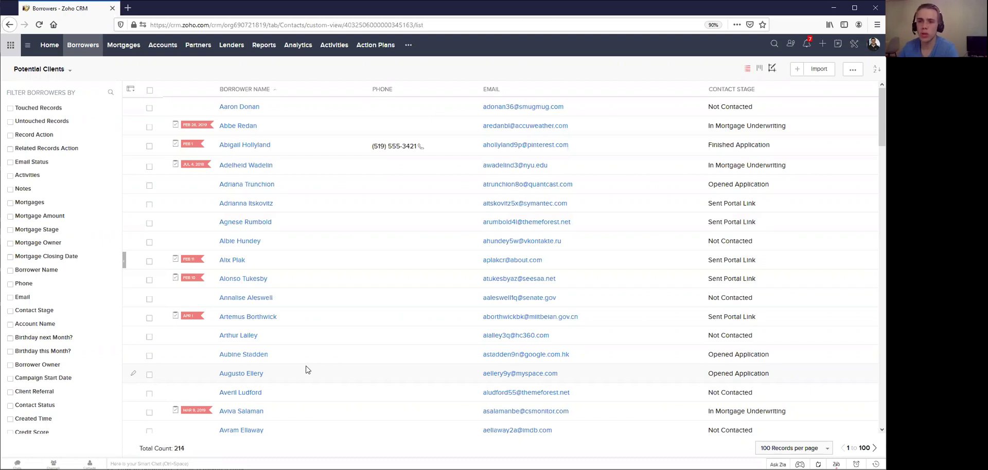
Switch the borrower list to the Clients view and select all borrowers on the page.
{"action": "left_click", "coordinate": [43, 70]}
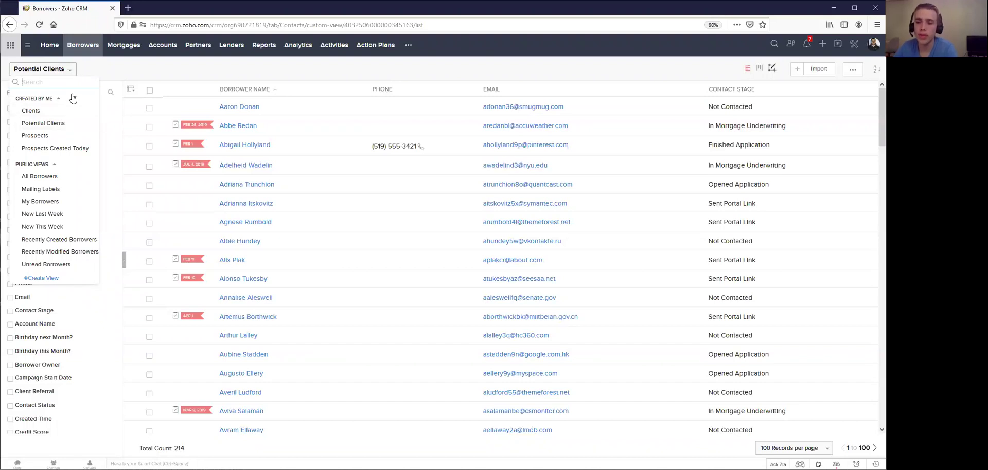
{"action": "left_click", "coordinate": [49, 121]}
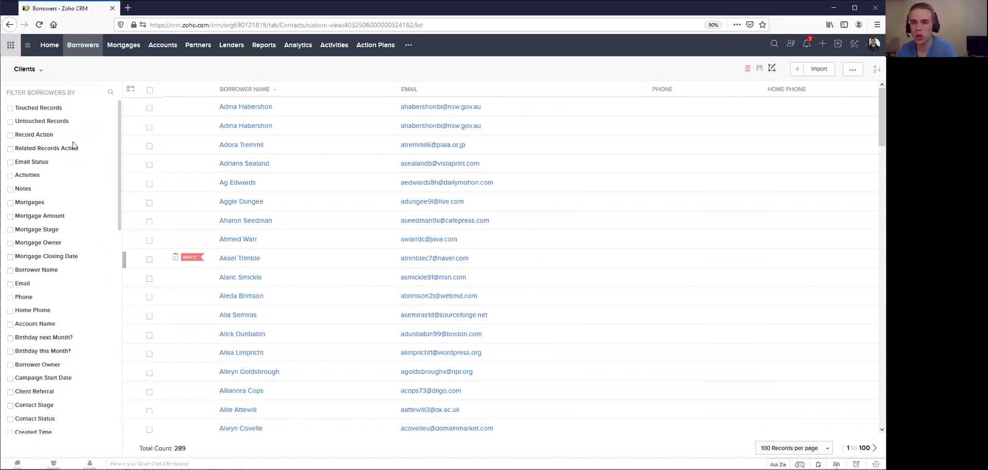
{"action": "left_click", "coordinate": [151, 92]}
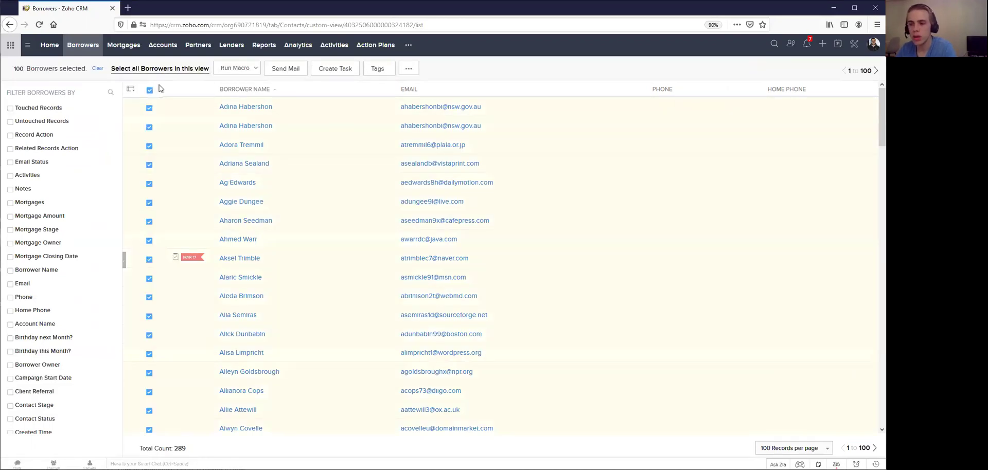
Exclude the second duplicate borrower record and the three borrowers with red activity date flags among the early rows from the selection.
{"action": "left_click", "coordinate": [150, 129]}
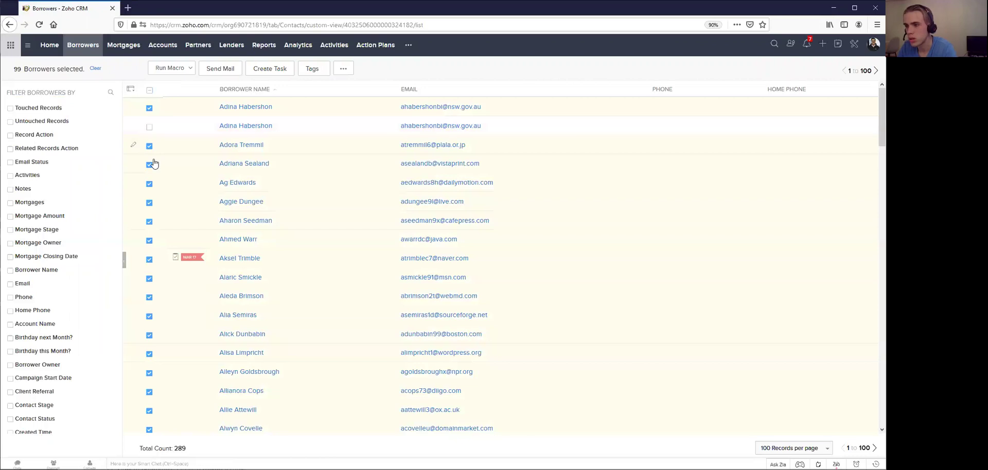
{"action": "scroll", "coordinate": [158, 180], "scroll_direction": "down", "scroll_amount": 2}
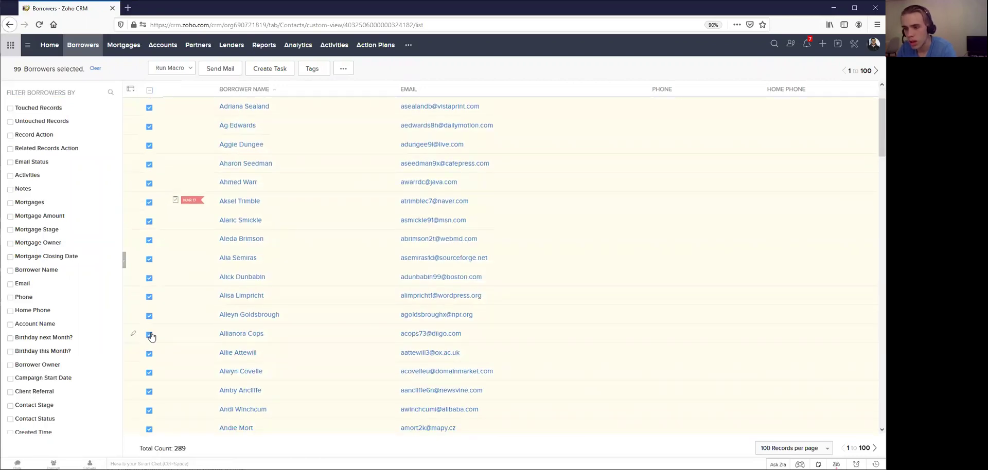
{"action": "left_click", "coordinate": [150, 203]}
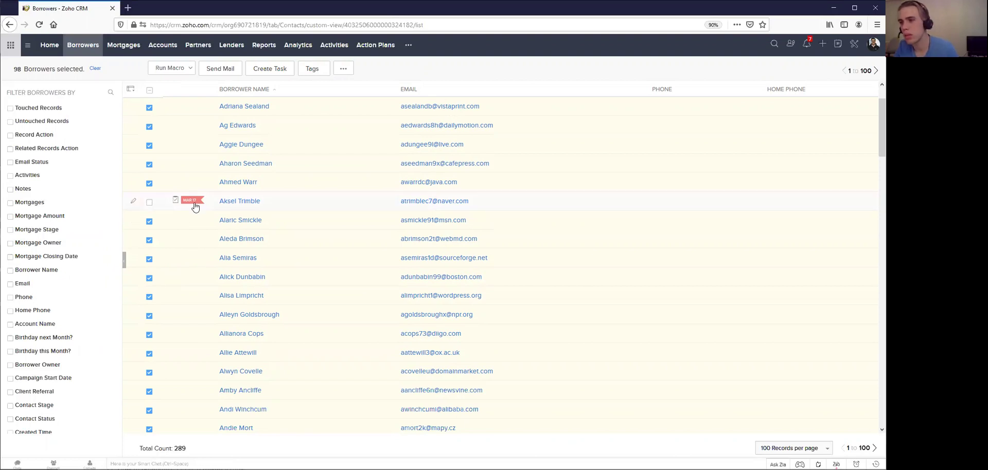
{"action": "scroll", "coordinate": [245, 375], "scroll_direction": "down", "scroll_amount": 5}
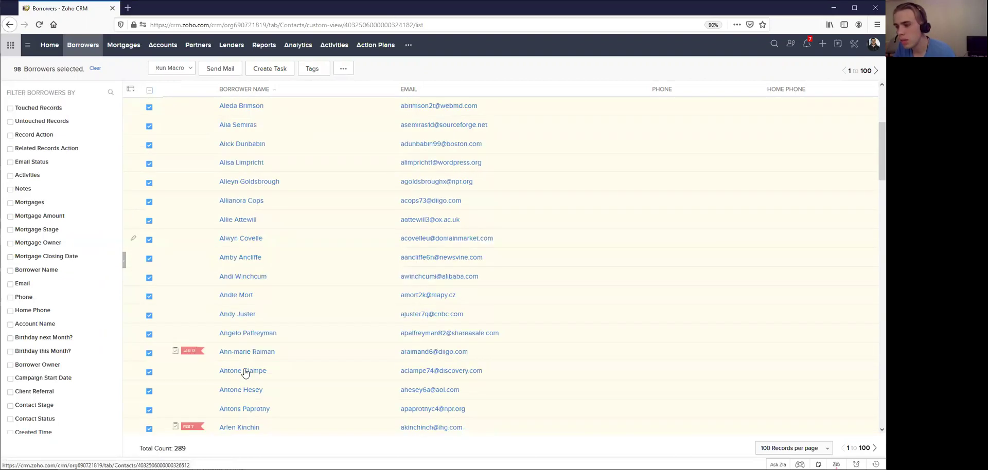
{"action": "left_click", "coordinate": [150, 257]}
{"action": "left_click", "coordinate": [150, 332]}
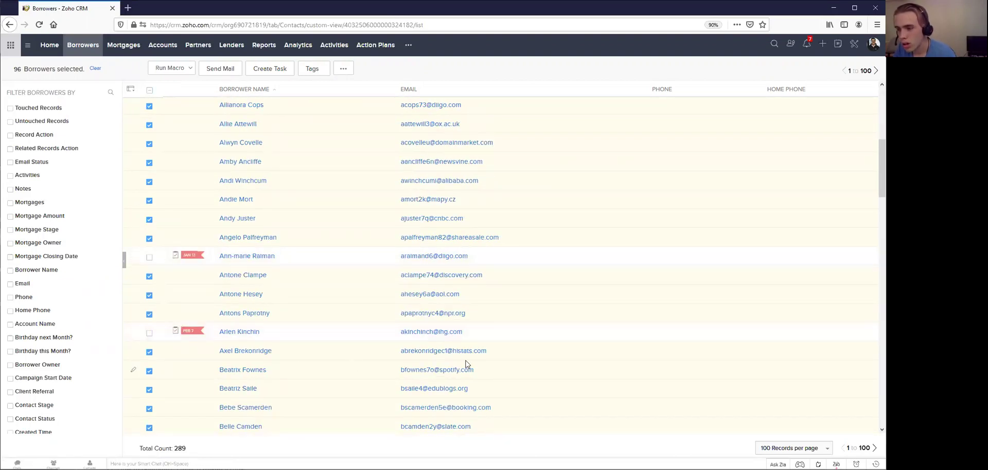
{"action": "scroll", "coordinate": [466, 363], "scroll_direction": "down", "scroll_amount": 15}
{"action": "scroll", "coordinate": [440, 319], "scroll_direction": "up", "scroll_amount": 20}
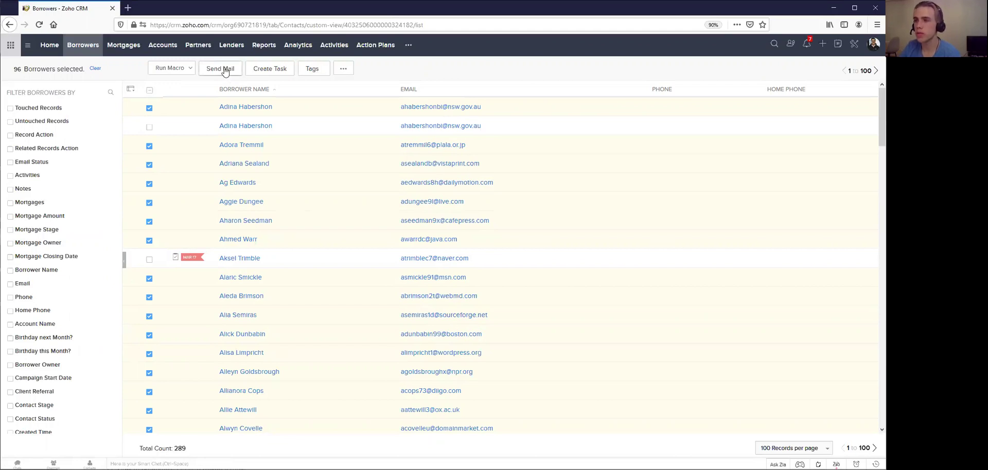
{"action": "left_click", "coordinate": [254, 75]}
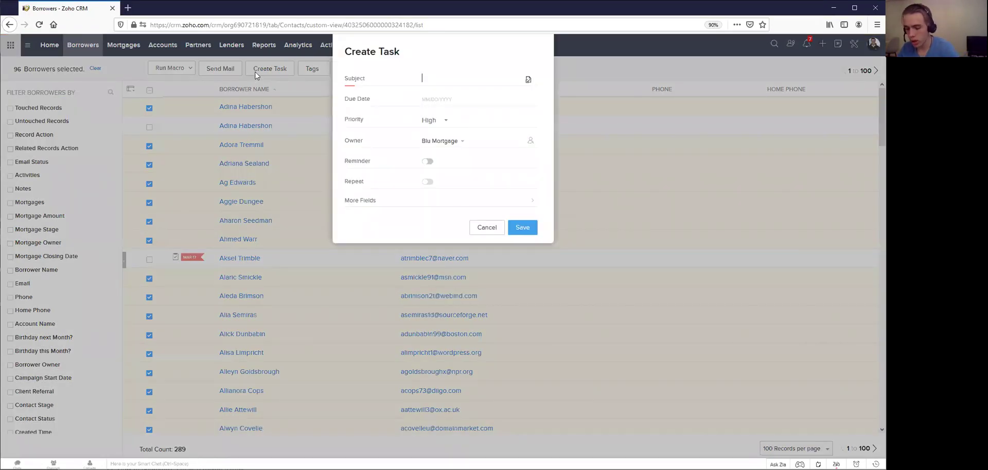
{"action": "type", "text": "Call"}
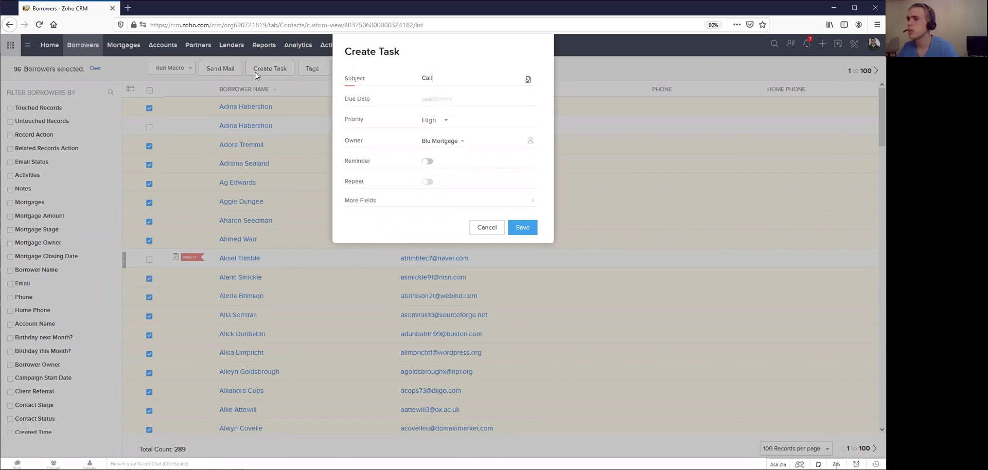
{"action": "type", "text": " thuss CLient"}
{"action": "key", "text": "BackSpace"}
{"action": "key", "text": "BackSpace"}
{"action": "key", "text": "BackSpace"}
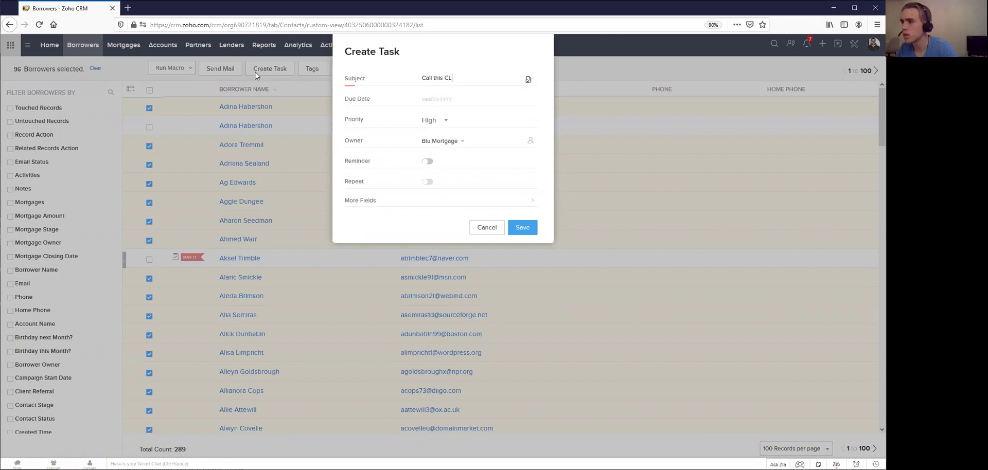
{"action": "type", "text": "ient"}
{"action": "left_click", "coordinate": [426, 99]}
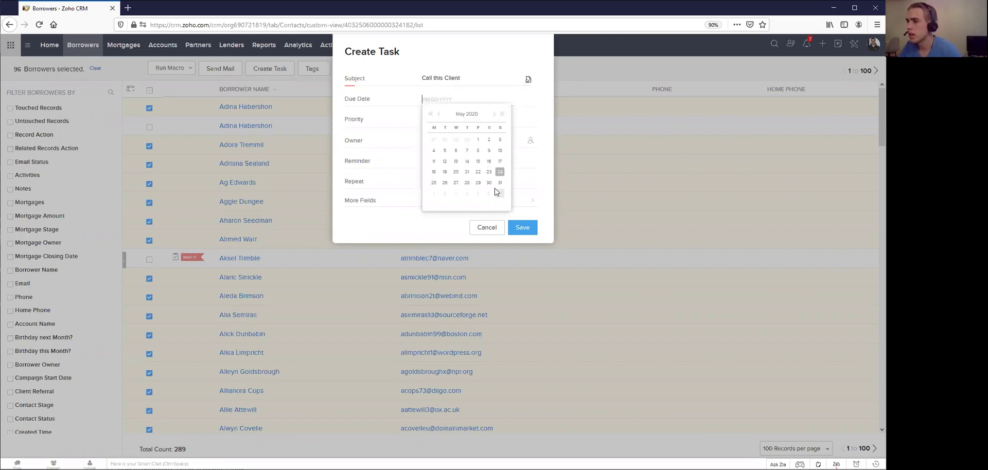
{"action": "left_click", "coordinate": [478, 184]}
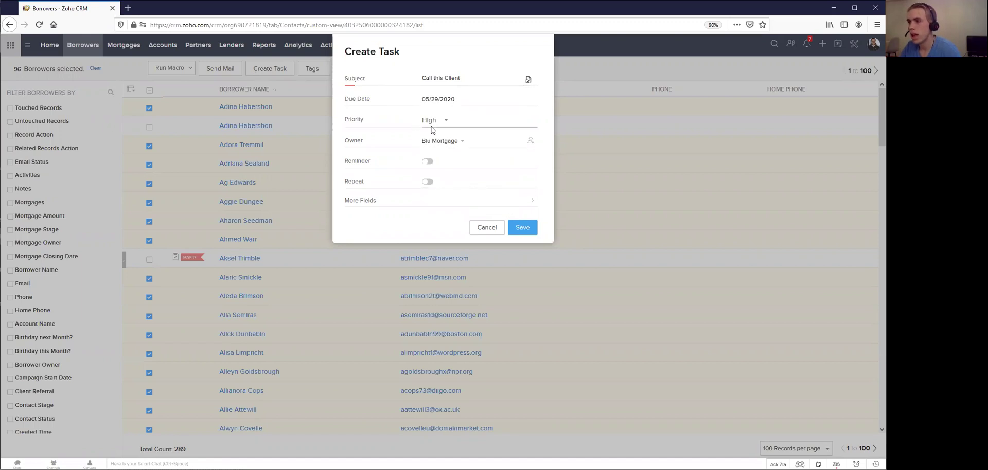
{"action": "left_click", "coordinate": [487, 227]}
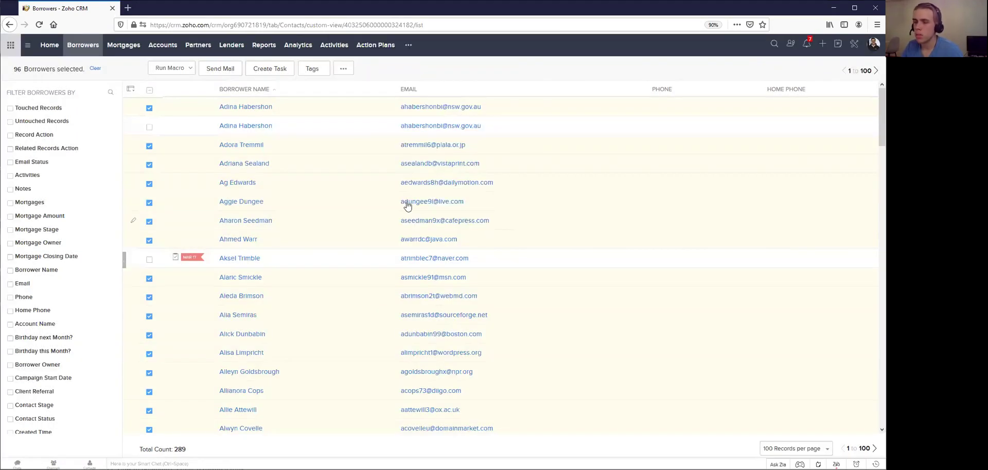
Start a mass email to the selected borrowers using the New Lead Campaign 2 template.
{"action": "left_click", "coordinate": [219, 72]}
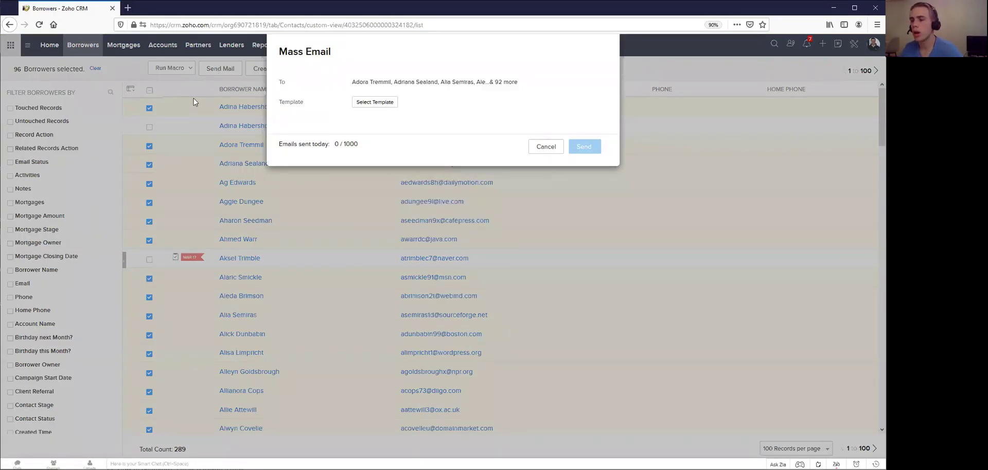
{"action": "left_click", "coordinate": [368, 105]}
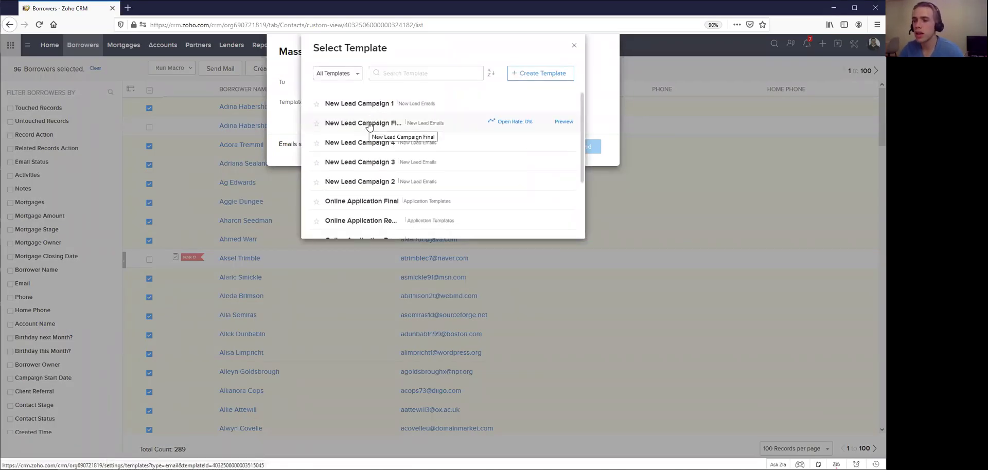
{"action": "scroll", "coordinate": [421, 140], "scroll_direction": "down", "scroll_amount": 3}
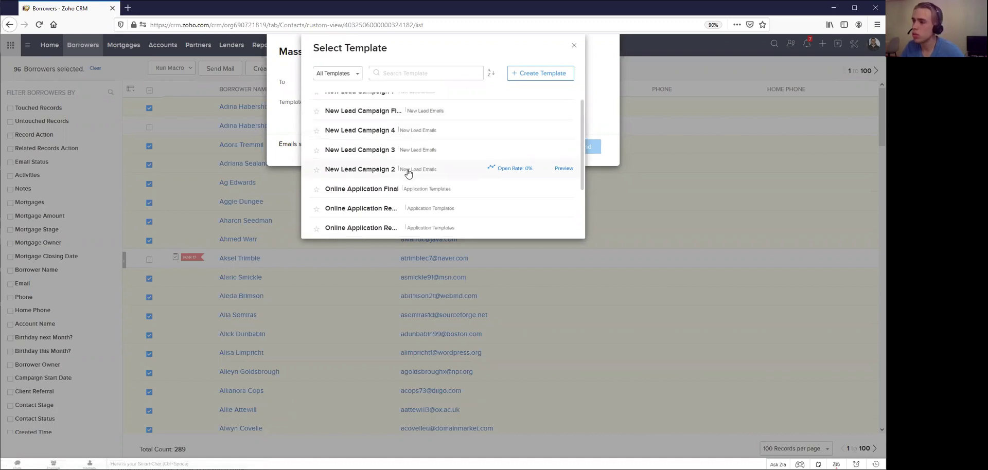
{"action": "scroll", "coordinate": [420, 140], "scroll_direction": "up", "scroll_amount": 3}
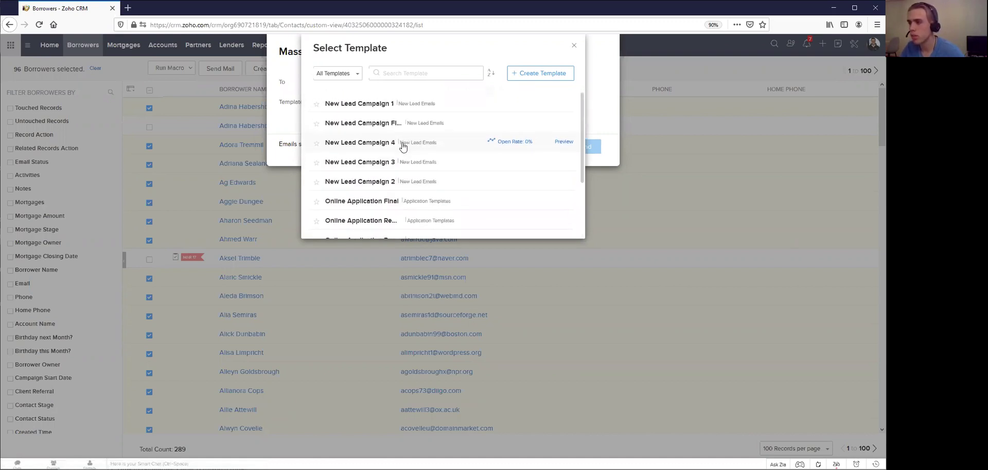
{"action": "left_click", "coordinate": [518, 72]}
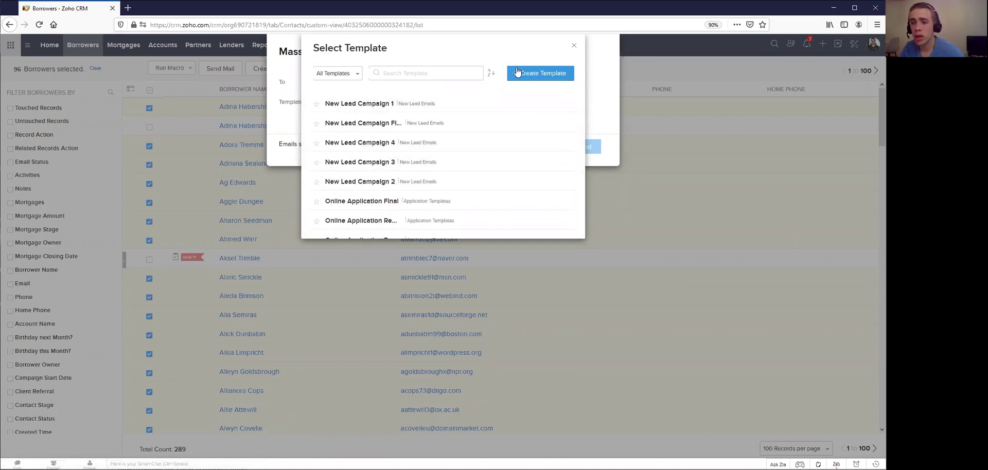
{"action": "scroll", "coordinate": [450, 115], "scroll_direction": "down", "scroll_amount": 2}
{"action": "scroll", "coordinate": [448, 115], "scroll_direction": "down", "scroll_amount": 2}
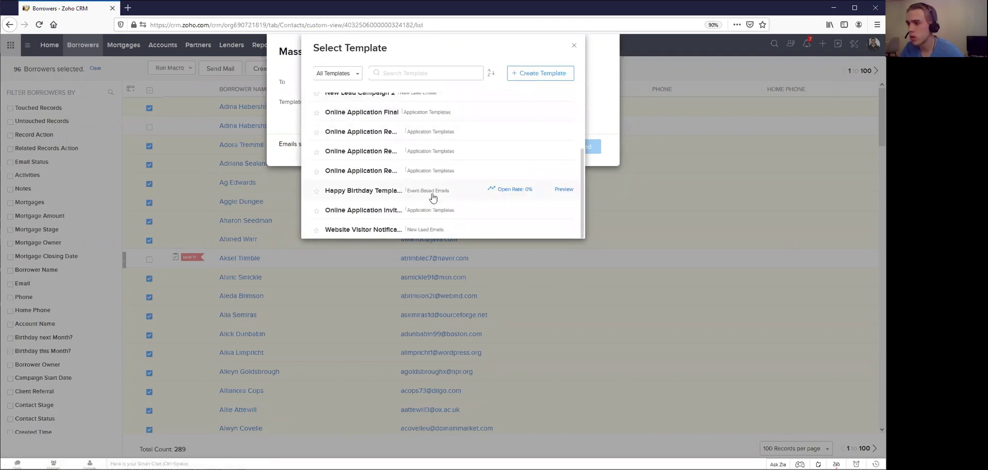
{"action": "scroll", "coordinate": [444, 199], "scroll_direction": "up", "scroll_amount": 3}
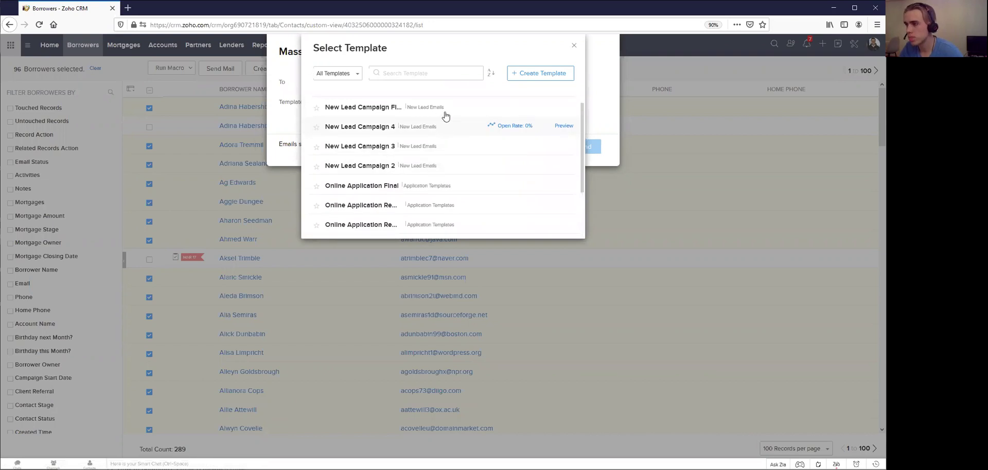
{"action": "left_click", "coordinate": [445, 163]}
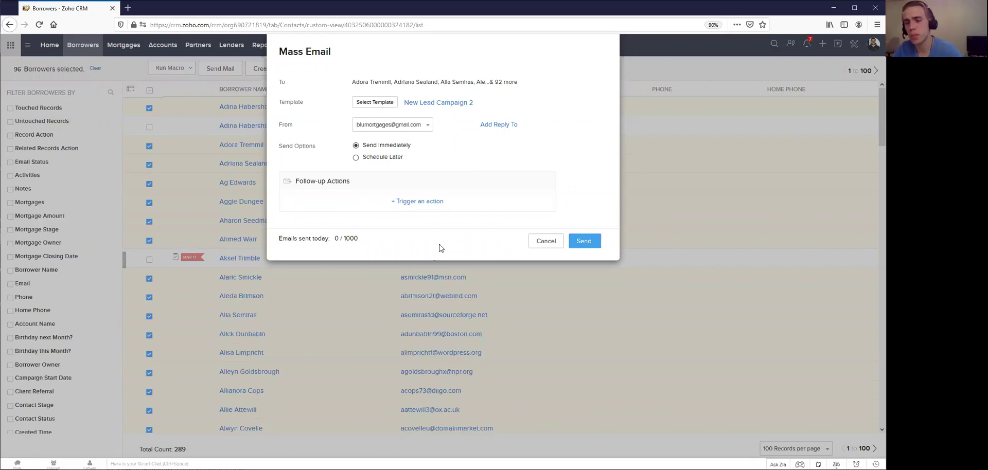
Set the mass email to be sent at a scheduled time, 05/26/2020 at 08:30 AM.
{"action": "left_click", "coordinate": [414, 133]}
{"action": "left_click", "coordinate": [413, 133]}
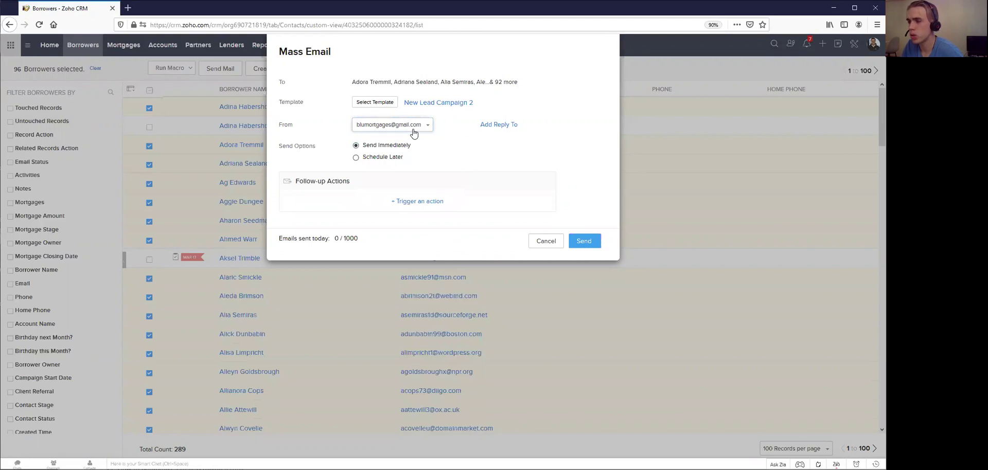
{"action": "left_click", "coordinate": [377, 155]}
{"action": "left_click", "coordinate": [385, 187]}
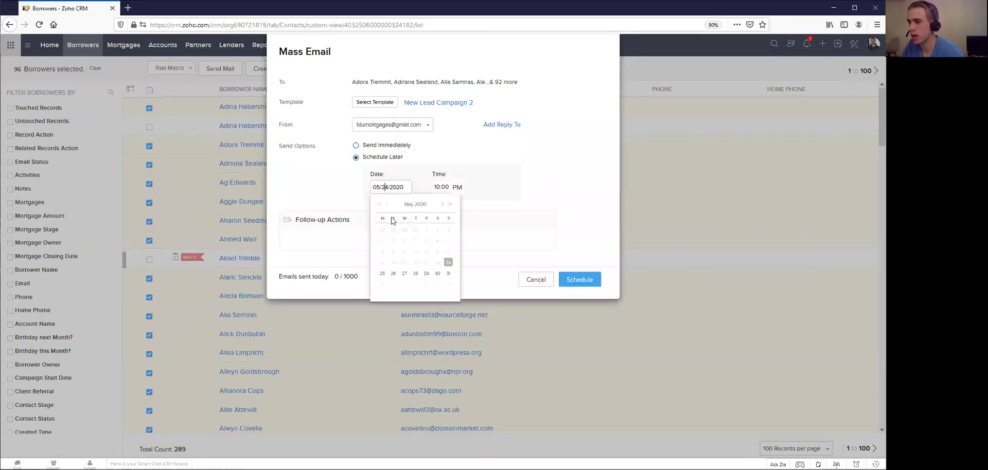
{"action": "left_click", "coordinate": [392, 275]}
{"action": "left_click", "coordinate": [441, 186]}
{"action": "scroll", "coordinate": [442, 213], "scroll_direction": "down", "scroll_amount": 2}
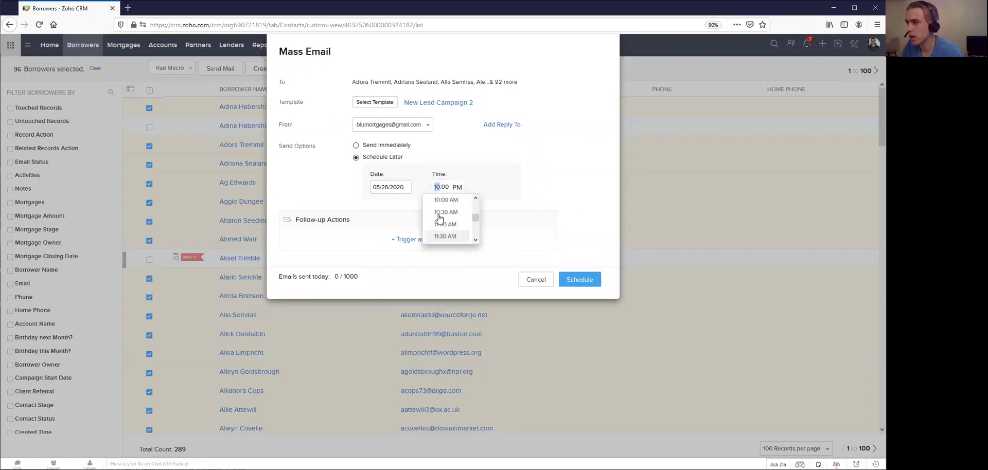
{"action": "left_click", "coordinate": [446, 198]}
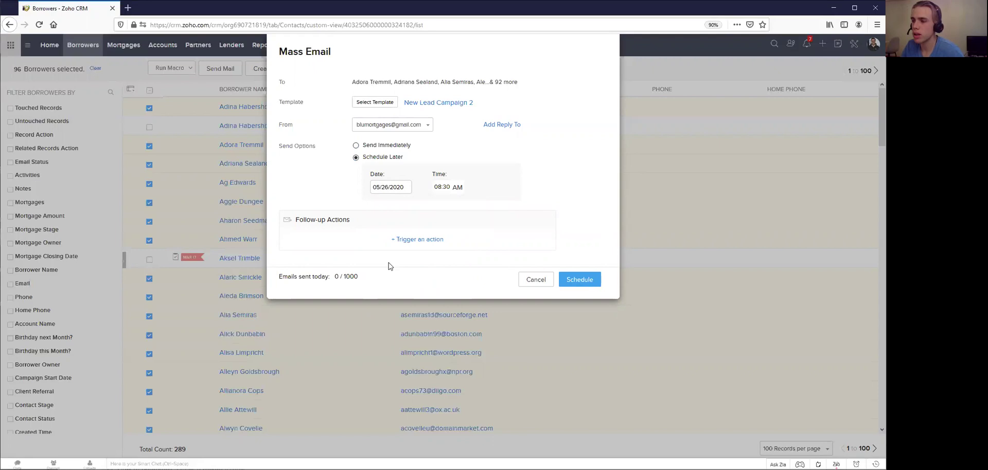
Add a follow-up task triggered when the email is opened, with the subject "Call this Client".
{"action": "left_click", "coordinate": [410, 240]}
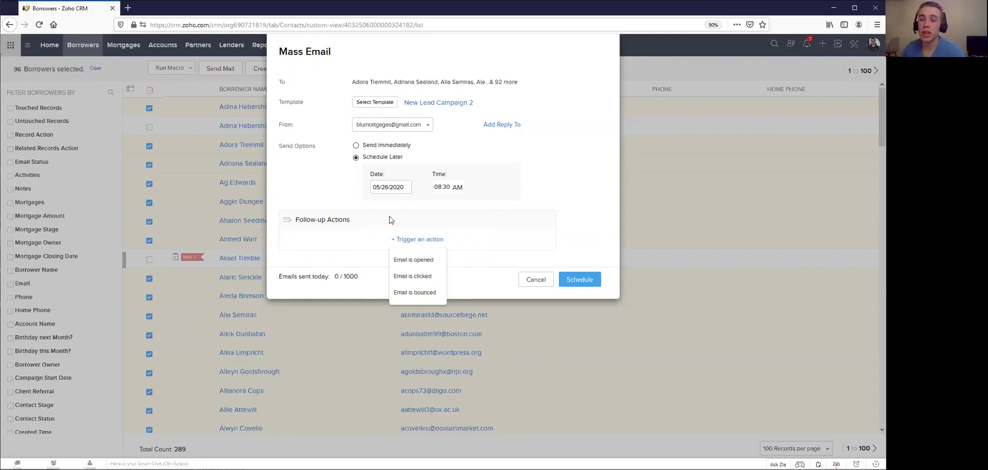
{"action": "left_click", "coordinate": [409, 261]}
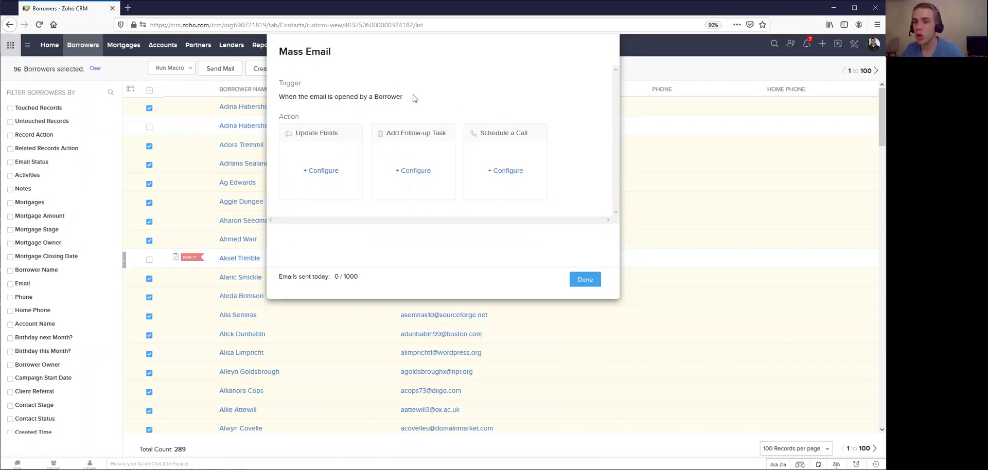
{"action": "left_click", "coordinate": [413, 172]}
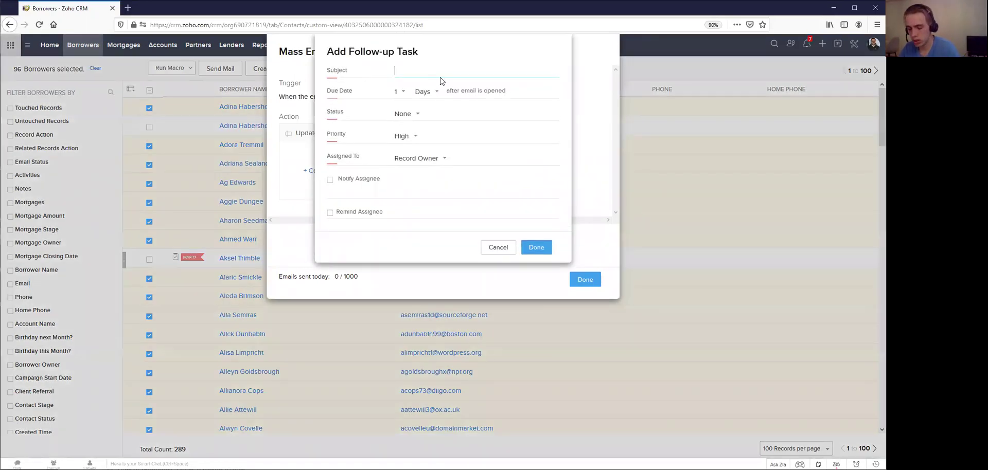
{"action": "type", "text": "Call"}
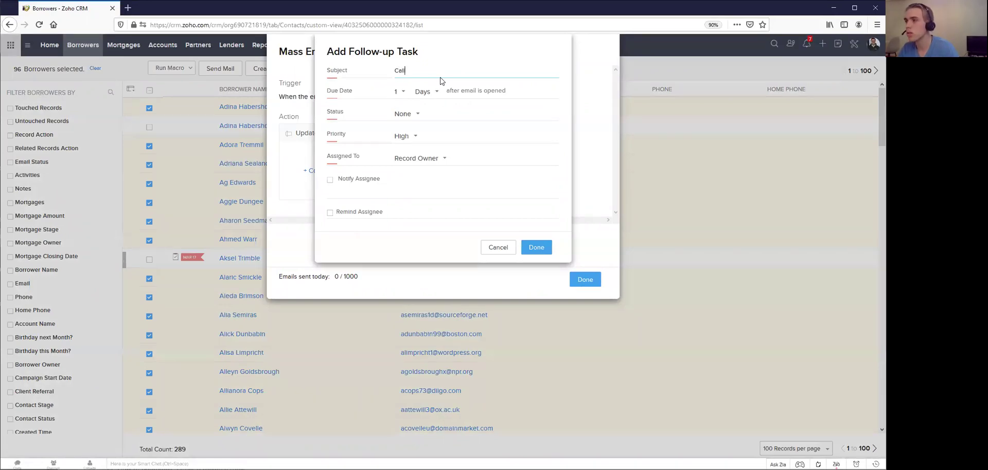
{"action": "type", "text": " this Client"}
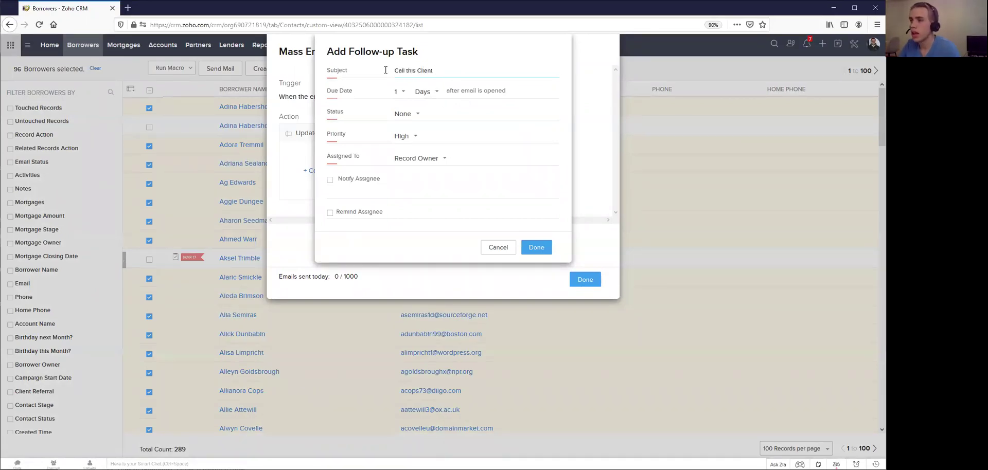
Set the follow-up task's status to Not Started and save the task and its trigger in the mass email.
{"action": "left_click_drag", "start_coordinate": [451, 90], "coordinate": [498, 90]}
{"action": "left_click", "coordinate": [498, 90]}
{"action": "left_click", "coordinate": [402, 116]}
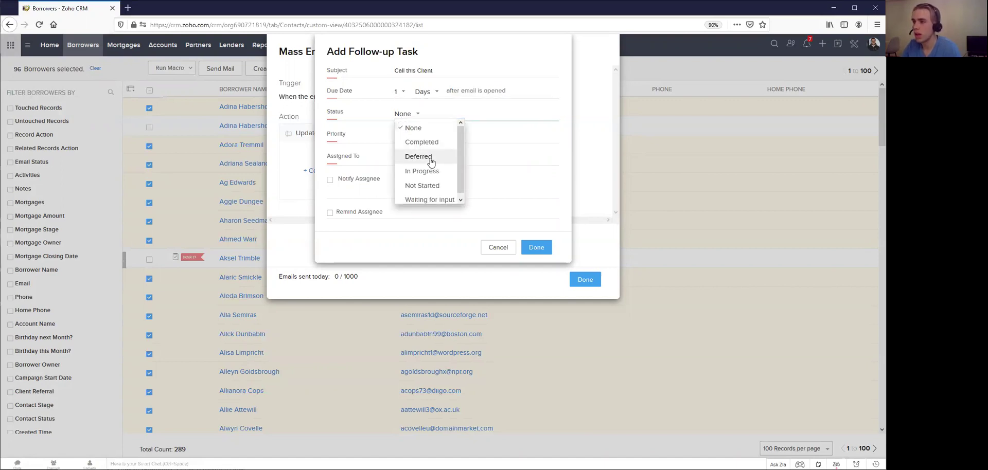
{"action": "left_click", "coordinate": [421, 186]}
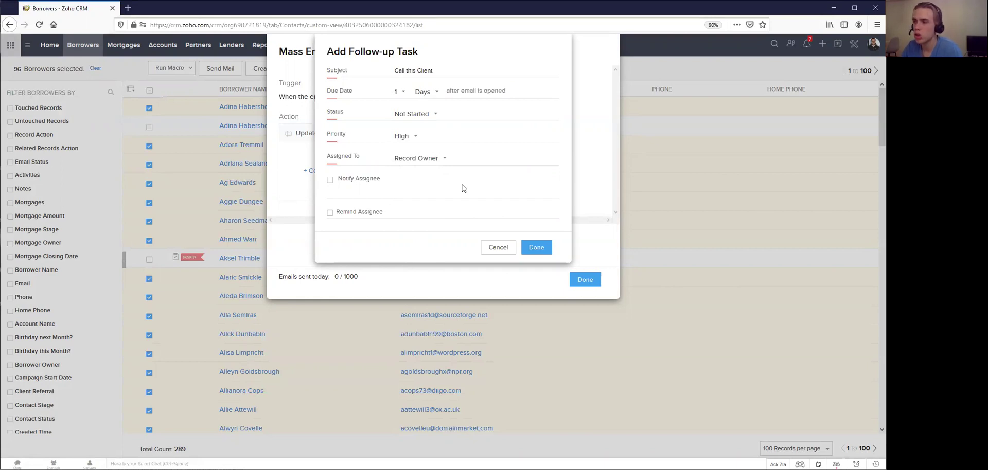
{"action": "left_click", "coordinate": [536, 248]}
{"action": "left_click", "coordinate": [577, 281]}
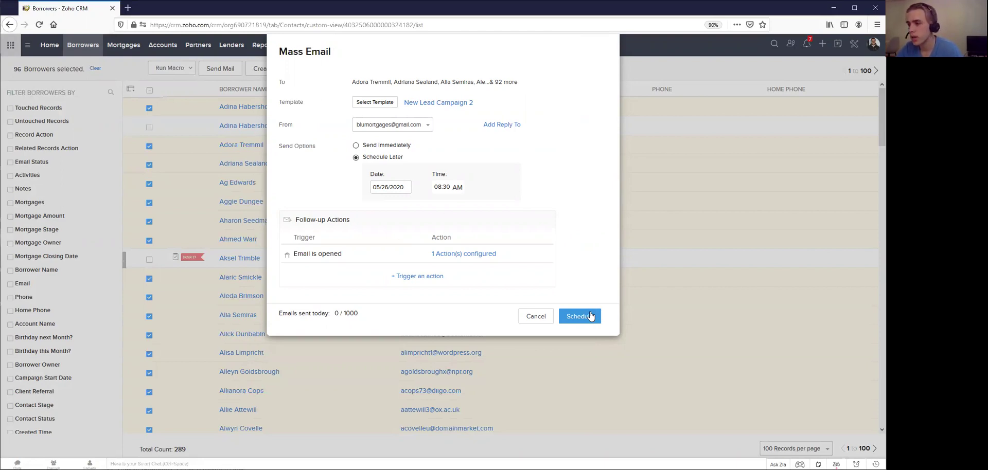
Cancel the mass email without scheduling it and deselect all the selected borrowers.
{"action": "left_click", "coordinate": [535, 316]}
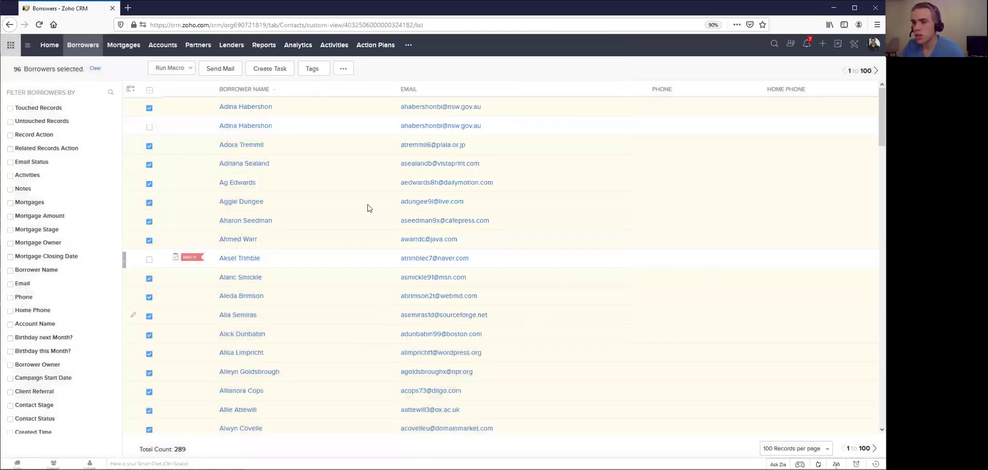
{"action": "left_click", "coordinate": [149, 92]}
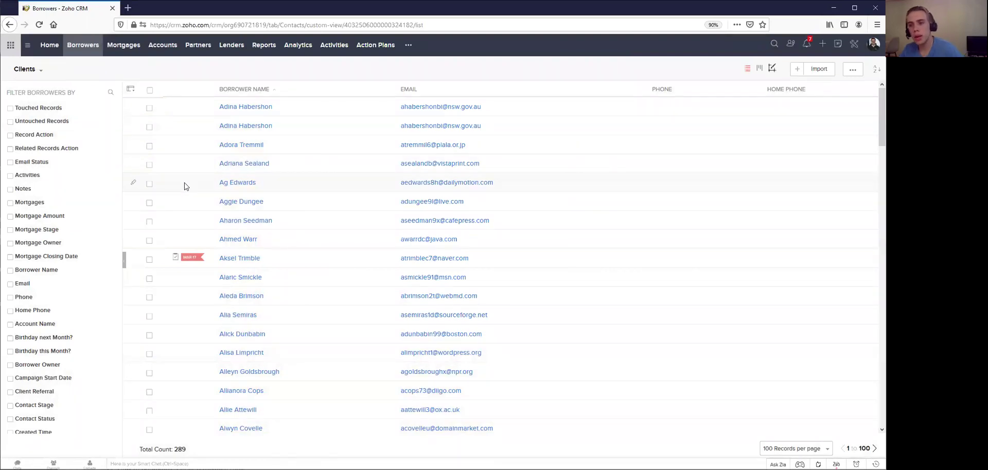
Filter the Clients list to borrowers whose First Name starts with "A".
{"action": "left_click", "coordinate": [110, 92]}
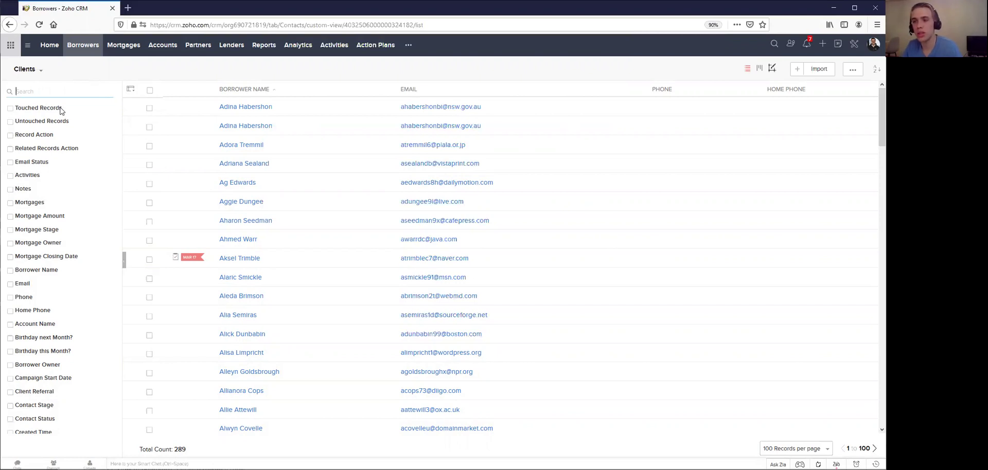
{"action": "type", "text": "f"}
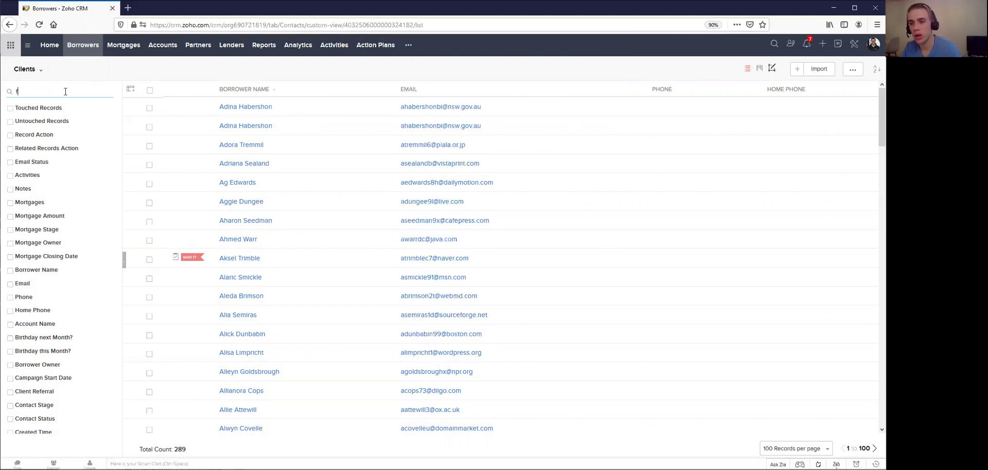
{"action": "type", "text": "irst"}
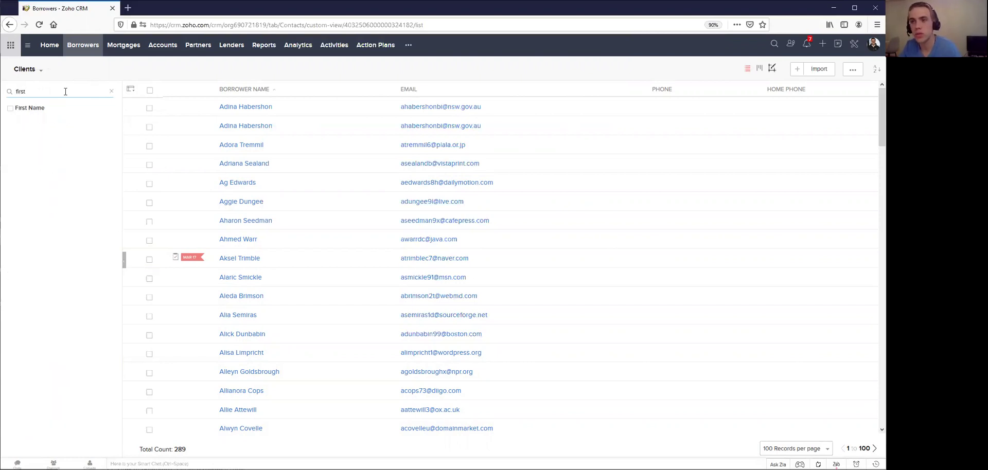
{"action": "left_click", "coordinate": [10, 108]}
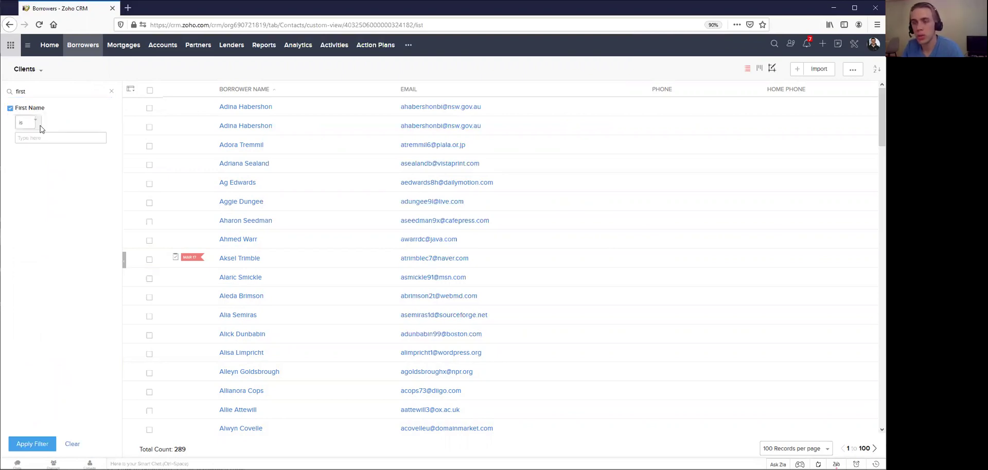
{"action": "left_click", "coordinate": [31, 125]}
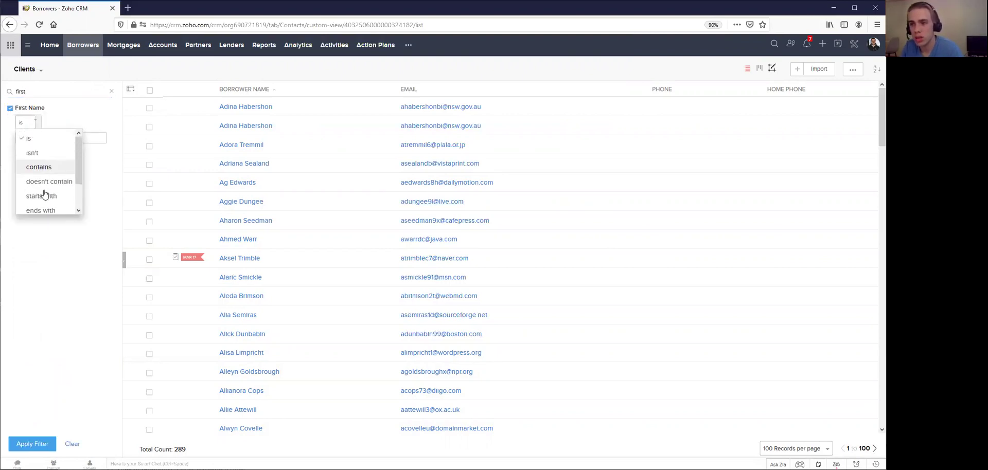
{"action": "left_click", "coordinate": [40, 196]}
{"action": "left_click", "coordinate": [39, 141]}
{"action": "type", "text": "A"}
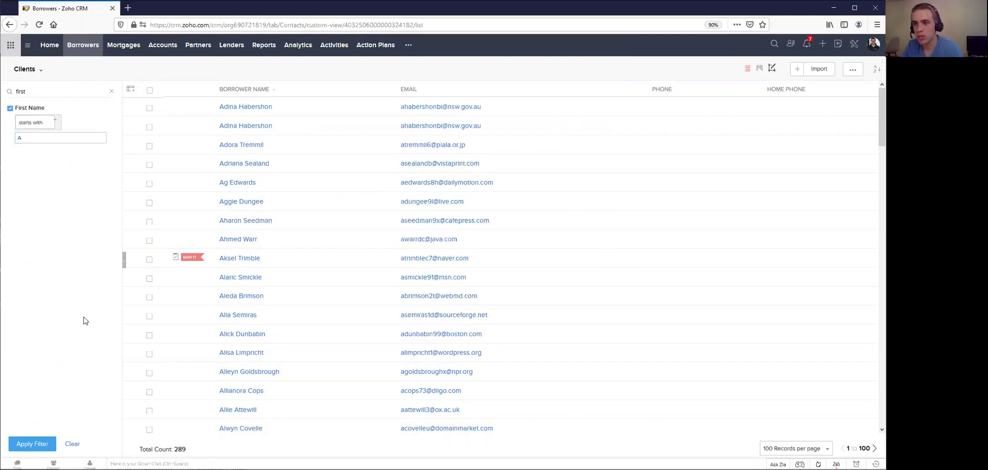
{"action": "left_click", "coordinate": [41, 445]}
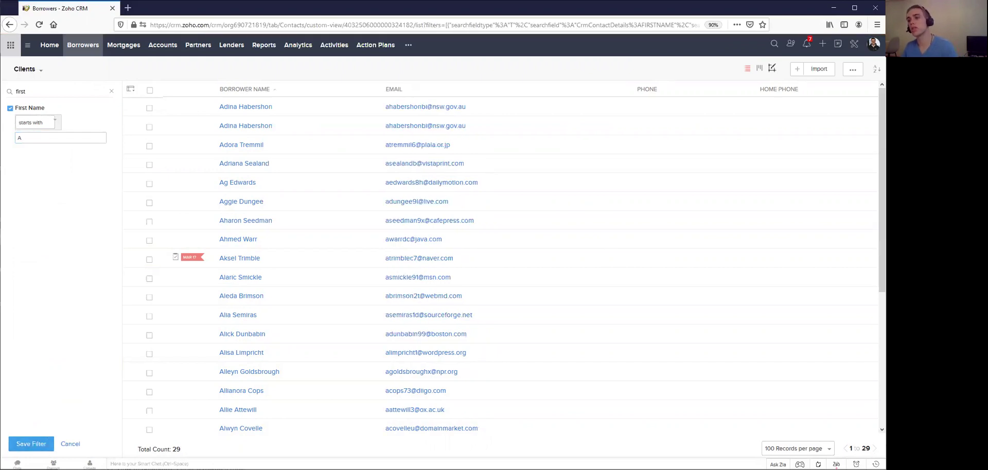
Check the total count of the filtered list and select all the filtered borrowers.
{"action": "left_click", "coordinate": [200, 453]}
{"action": "left_click_drag", "start_coordinate": [176, 450], "coordinate": [200, 453]}
{"action": "left_click", "coordinate": [178, 450]}
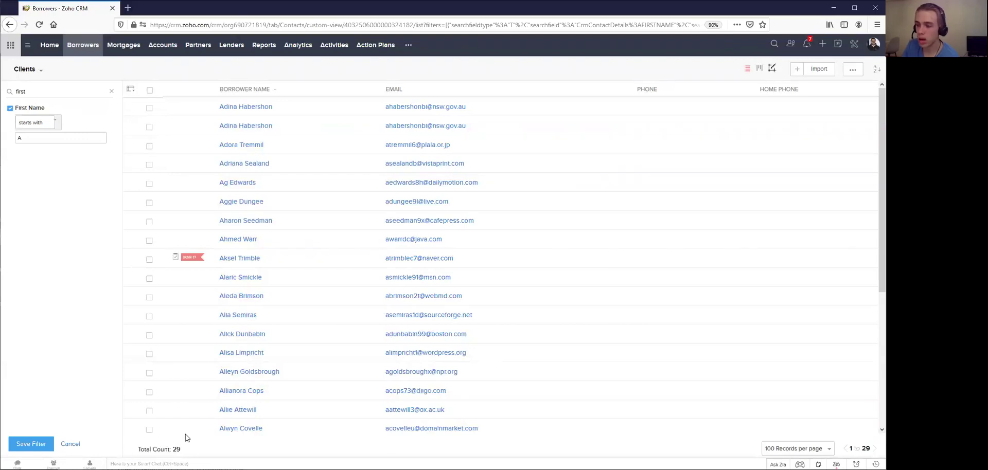
{"action": "scroll", "coordinate": [177, 392], "scroll_direction": "down", "scroll_amount": 4}
{"action": "scroll", "coordinate": [187, 388], "scroll_direction": "up", "scroll_amount": 4}
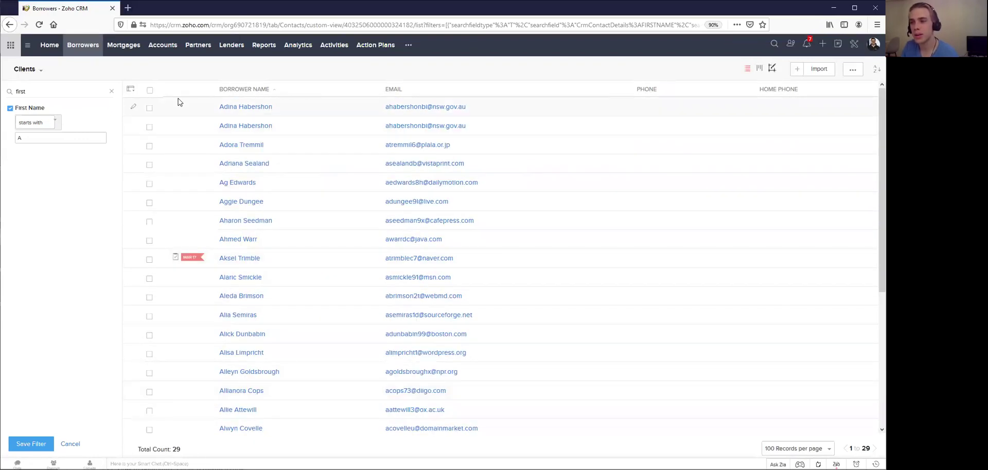
{"action": "left_click", "coordinate": [150, 90]}
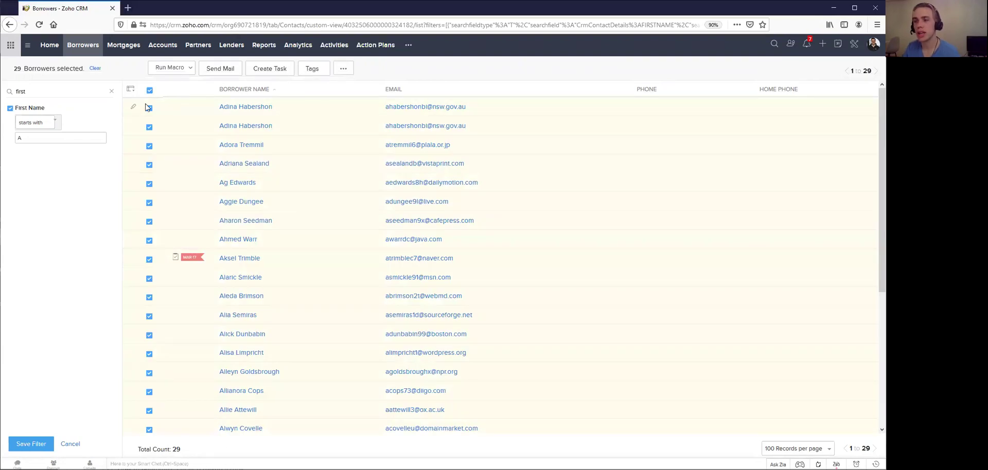